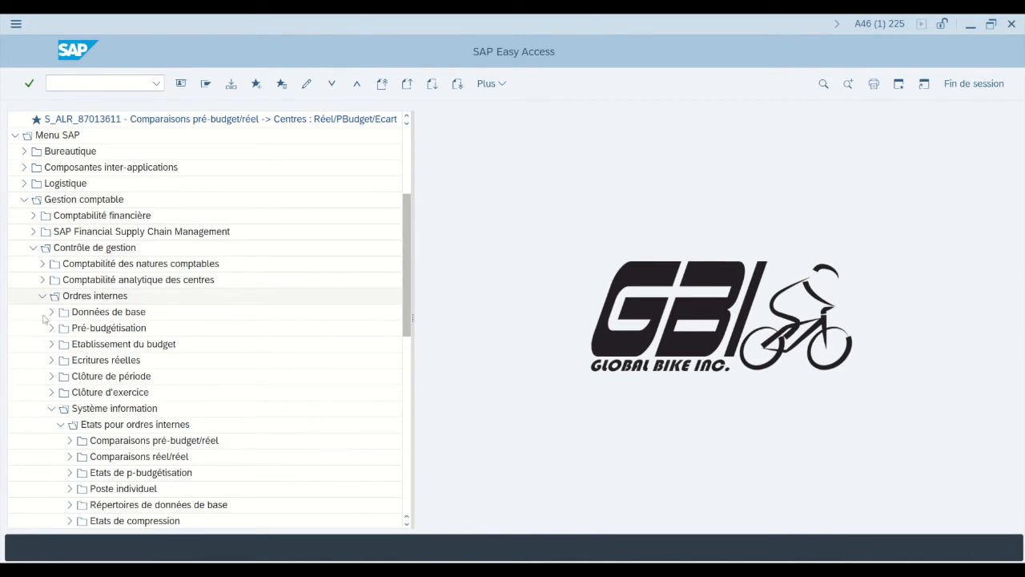
Step: Open the internal orders report S_ALR_87013019 - Liste : budget/réel/engagem. under Autres états
{"action": "scroll", "coordinate": [51, 410], "scroll_direction": "down", "scroll_amount": 4}
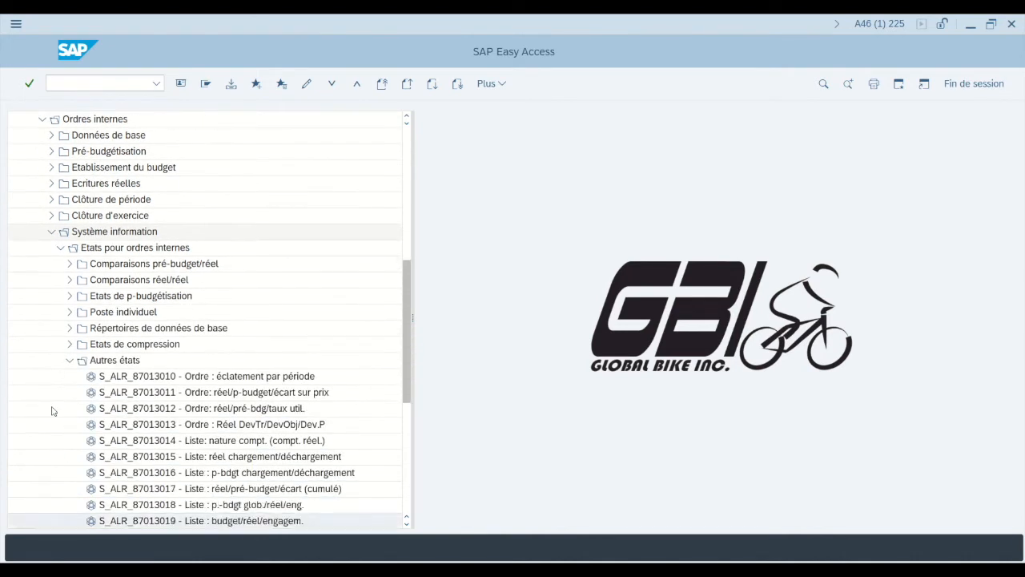
{"action": "scroll", "coordinate": [50, 414], "scroll_direction": "down", "scroll_amount": 3}
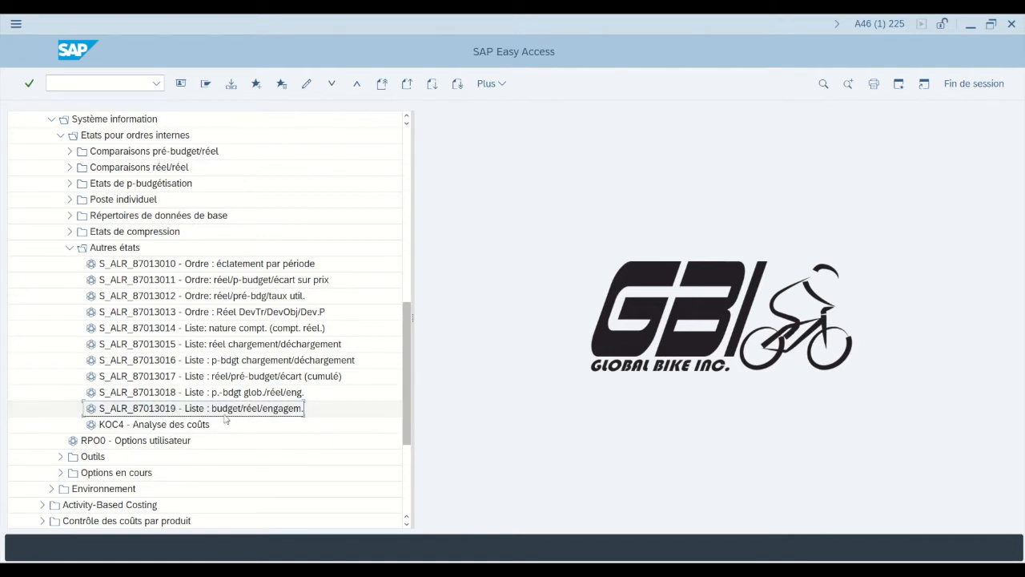
{"action": "double_click", "coordinate": [273, 412]}
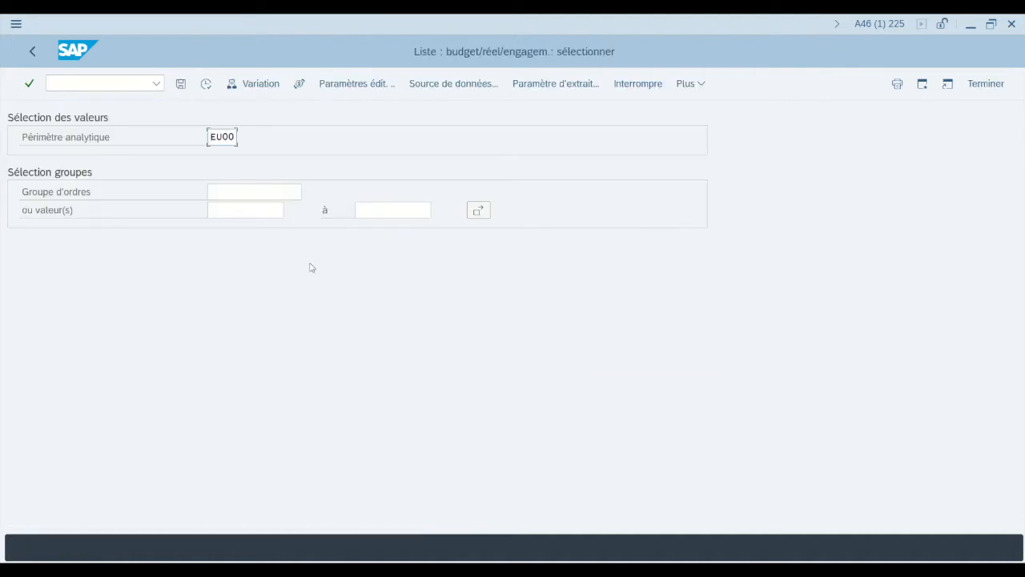
Step: Restrict the report selection to the individual order values 400006 and 400008 using multiple selection
{"action": "left_click", "coordinate": [245, 209]}
{"action": "double_click", "coordinate": [211, 137]}
{"action": "left_click", "coordinate": [232, 210]}
{"action": "left_click", "coordinate": [481, 211]}
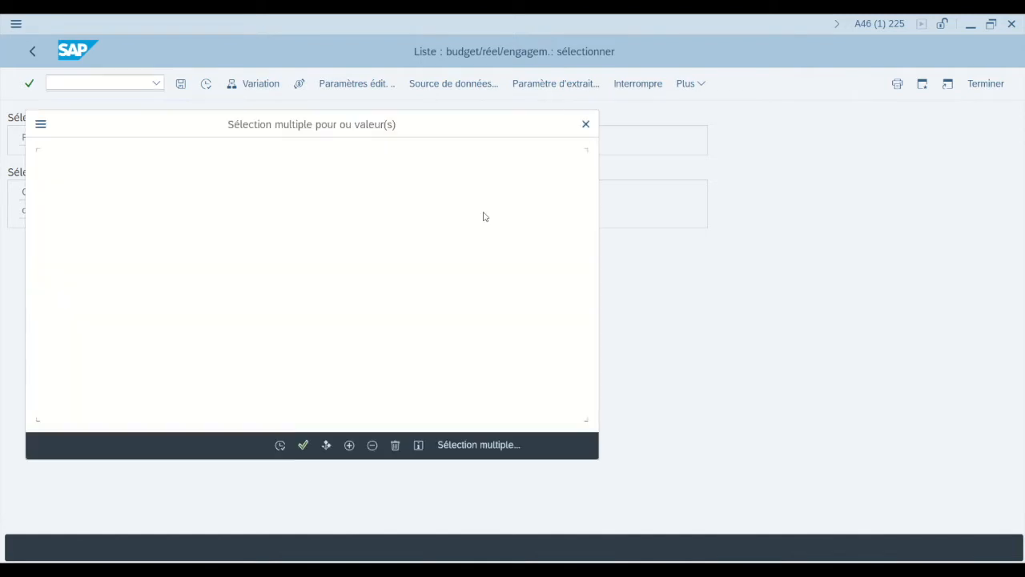
{"action": "left_click", "coordinate": [103, 238]}
{"action": "type", "text": "4000"}
{"action": "left_click", "coordinate": [84, 261]}
{"action": "left_click", "coordinate": [84, 262]}
{"action": "type", "text": "4000"}
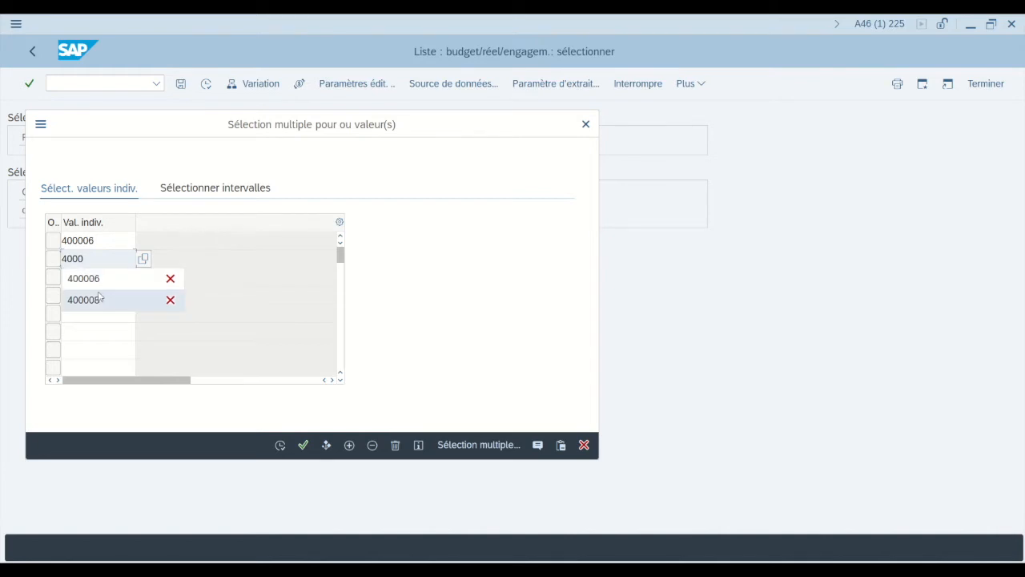
{"action": "left_click", "coordinate": [101, 299]}
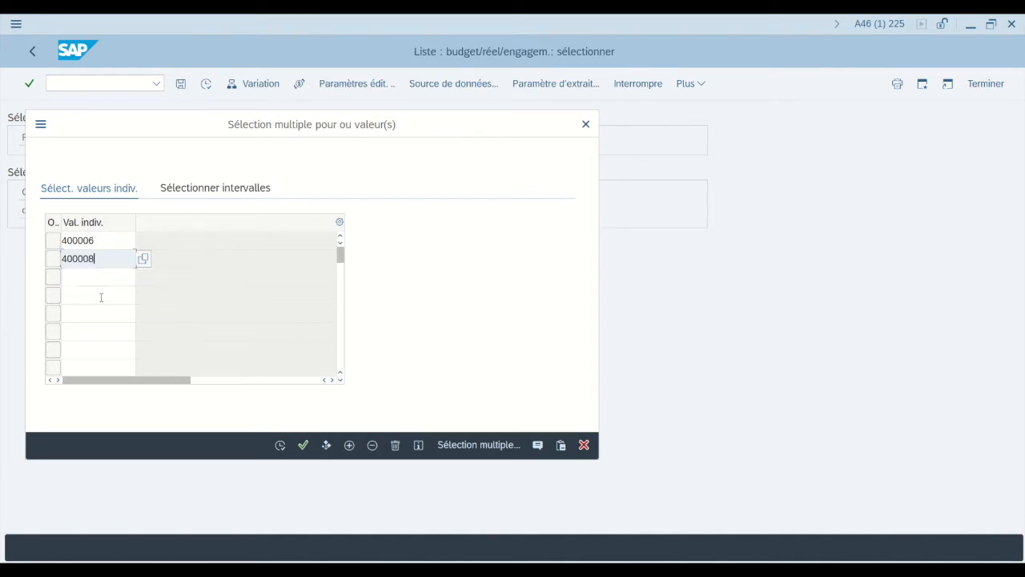
{"action": "left_click", "coordinate": [302, 444]}
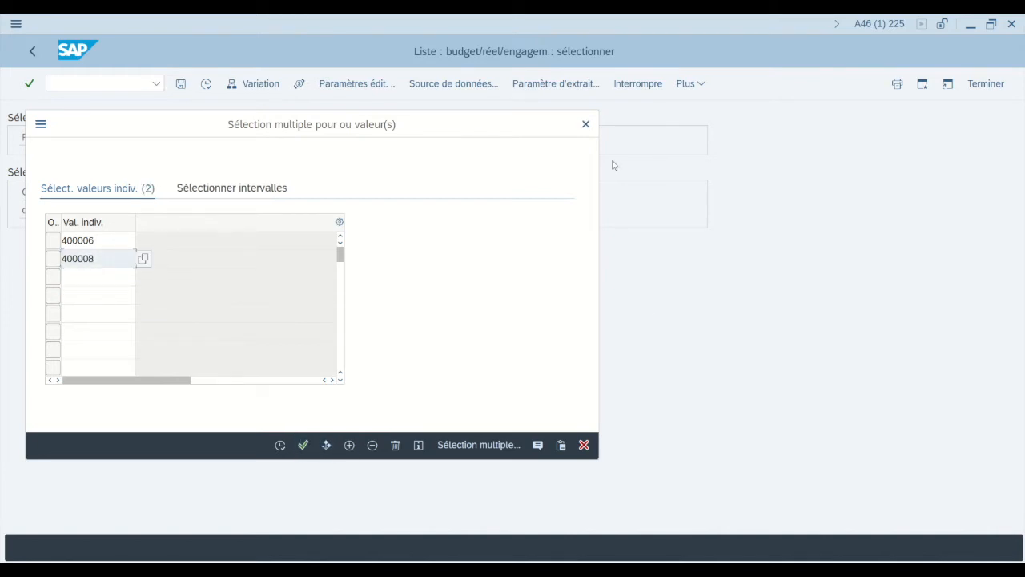
{"action": "left_click", "coordinate": [585, 125]}
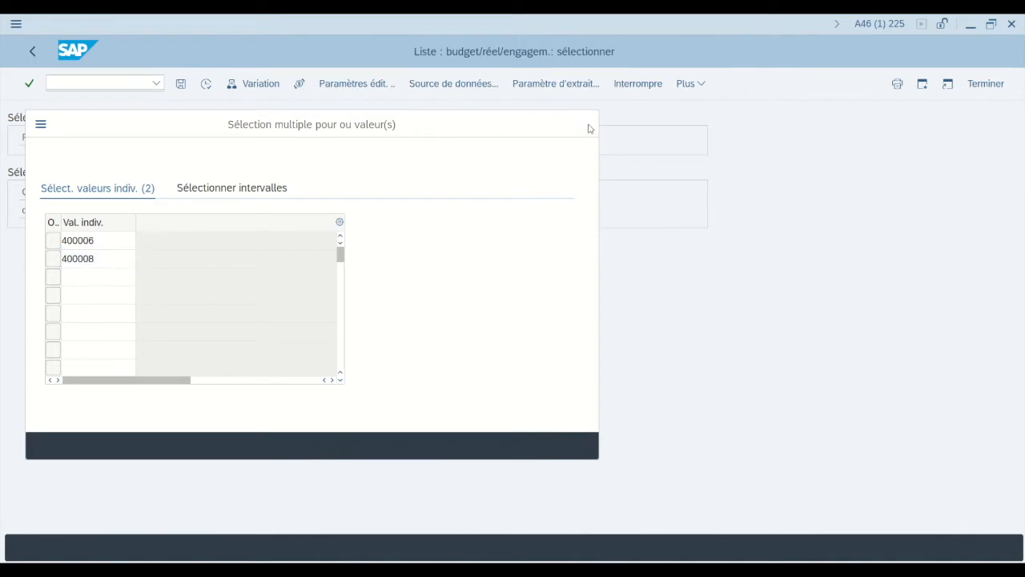
{"action": "left_click", "coordinate": [230, 315]}
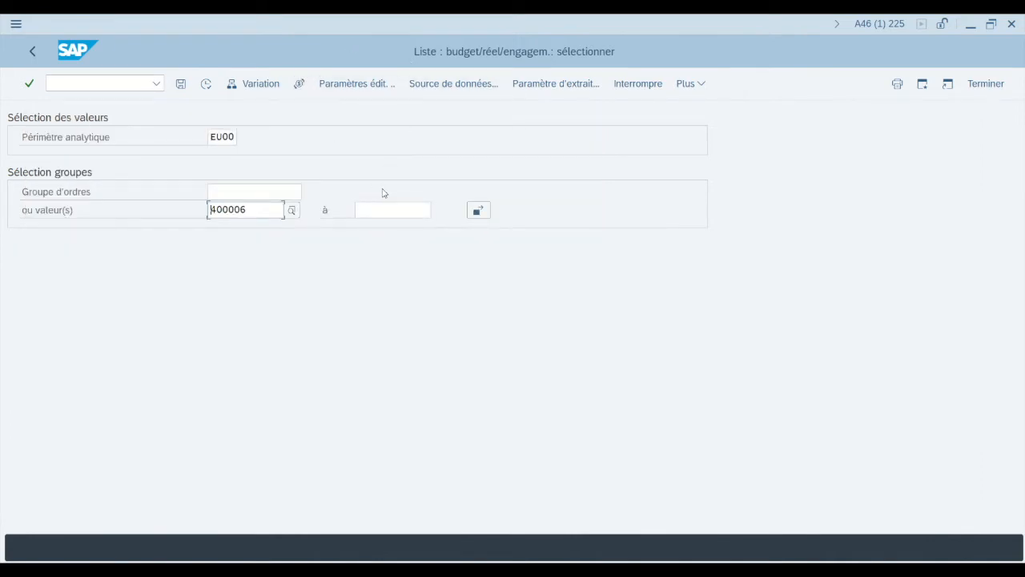
Step: Set the Office integration output type to Inactif in the output parameters and execute the report
{"action": "left_click", "coordinate": [370, 86]}
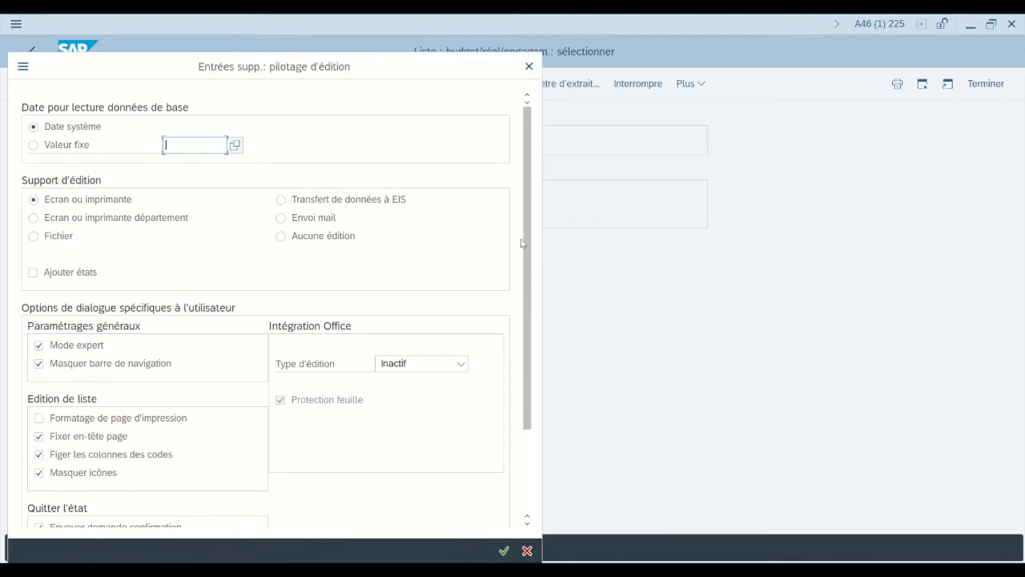
{"action": "left_click_drag", "start_coordinate": [528, 245], "coordinate": [525, 300]}
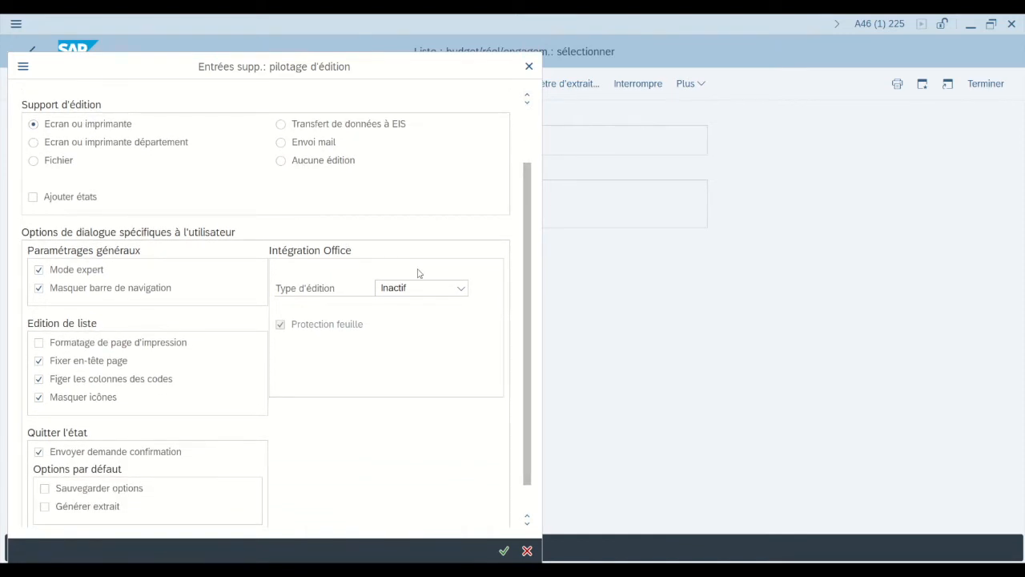
{"action": "left_click", "coordinate": [437, 290]}
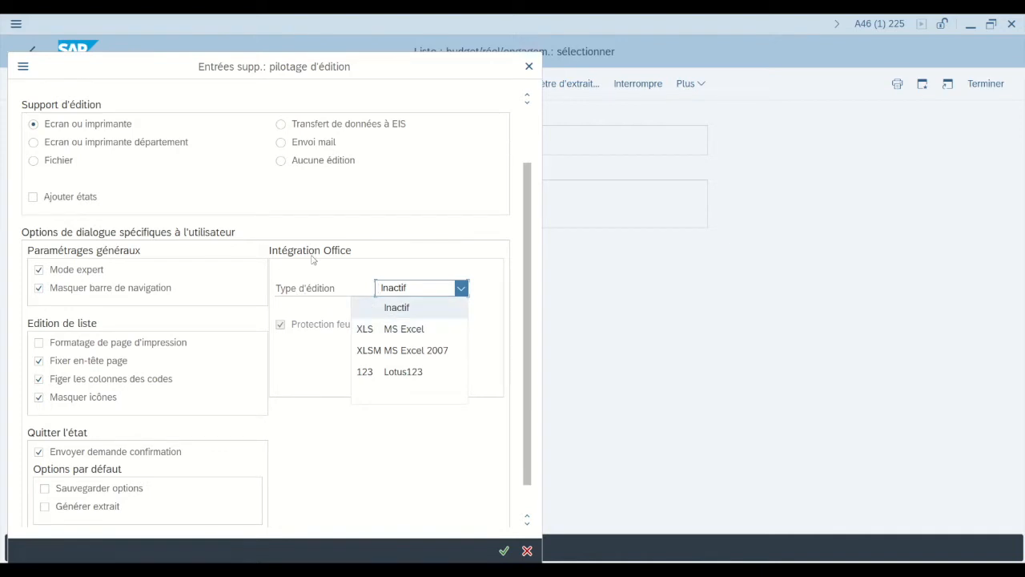
{"action": "left_click", "coordinate": [386, 310]}
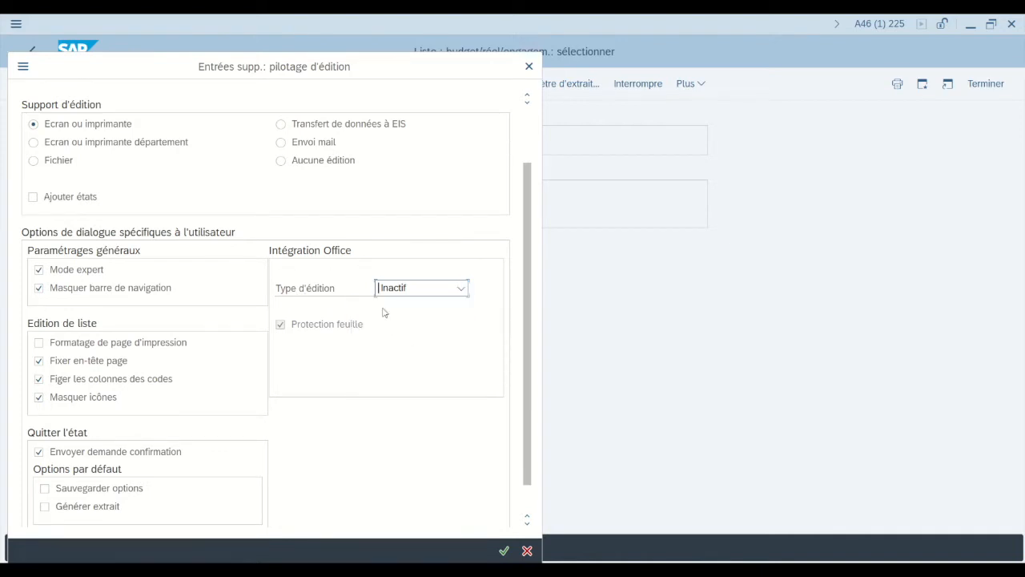
{"action": "left_click", "coordinate": [503, 551]}
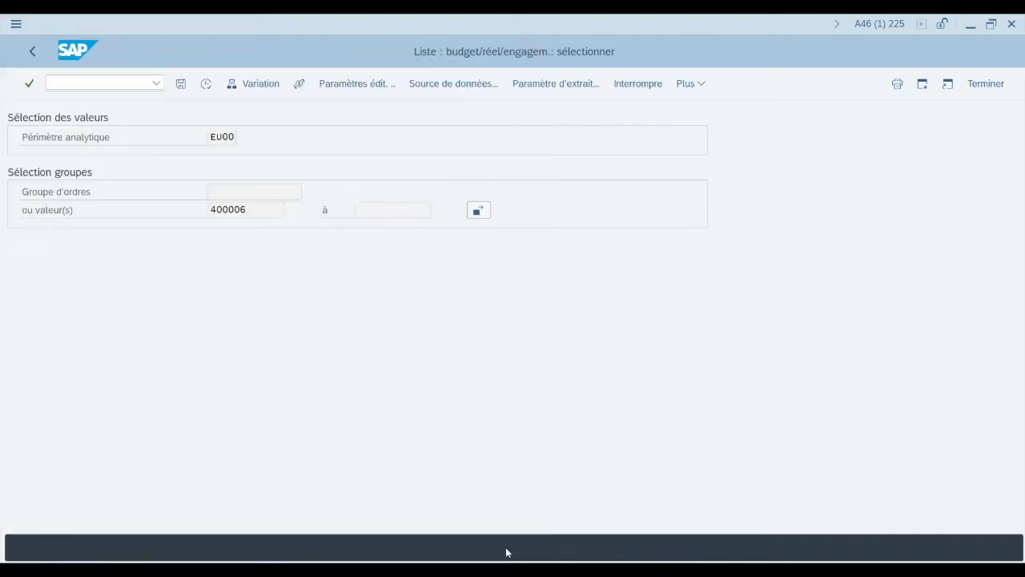
{"action": "left_click", "coordinate": [207, 85]}
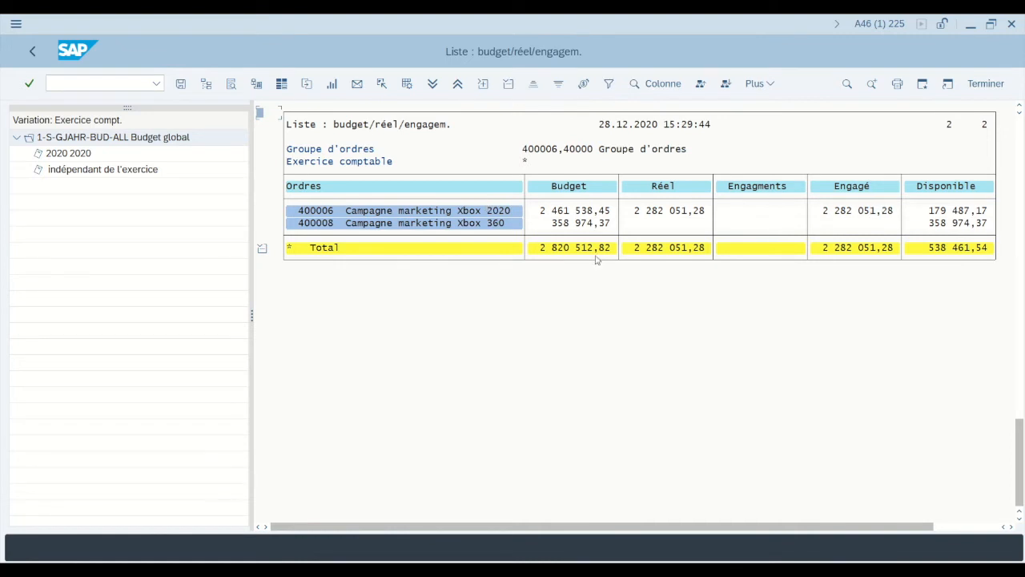
Step: Compare the report's fiscal-year variations 2020 and indépendant de l'exercice, ending on 2020
{"action": "left_click", "coordinate": [111, 157]}
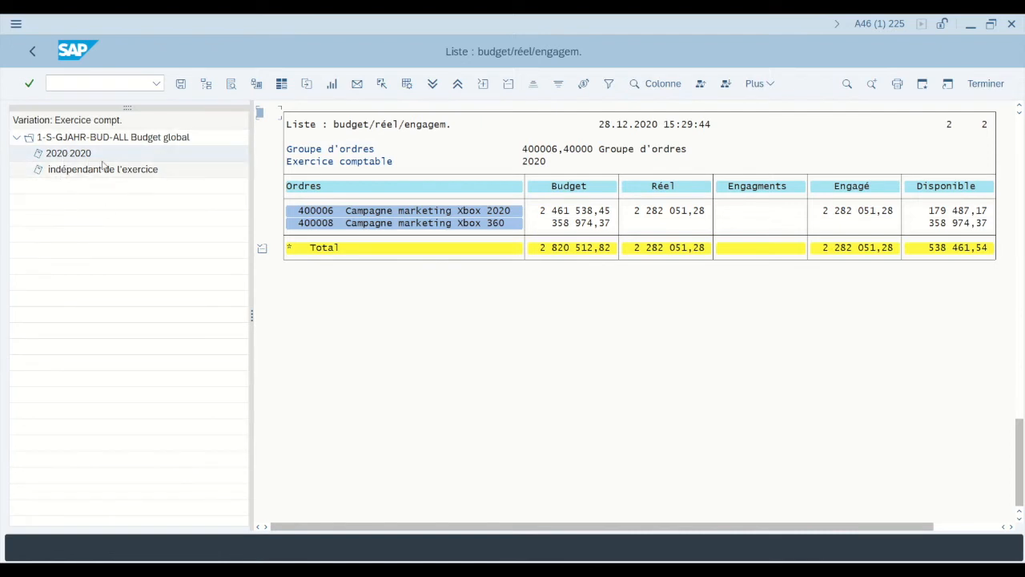
{"action": "left_click", "coordinate": [95, 171]}
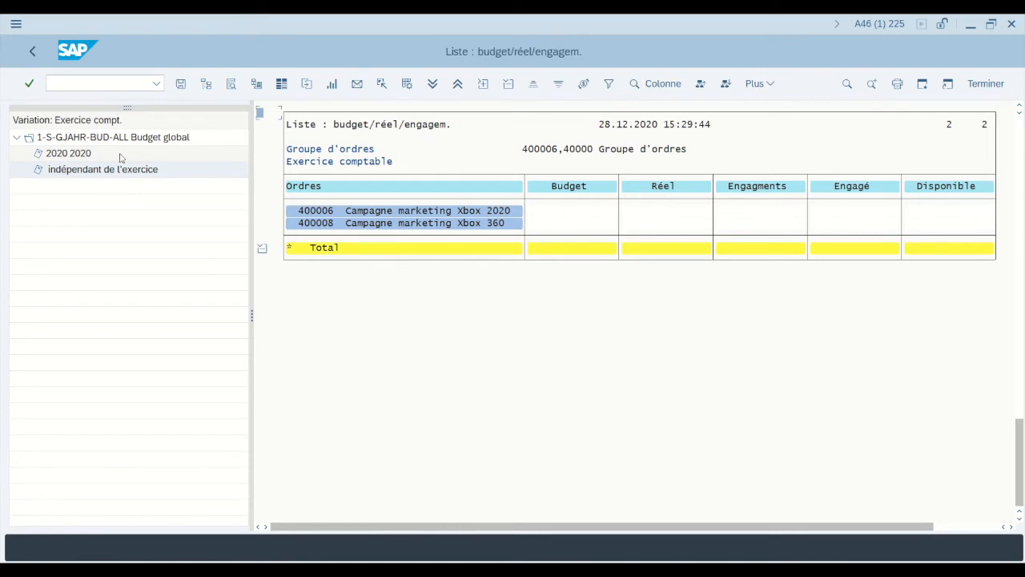
{"action": "left_click", "coordinate": [121, 155]}
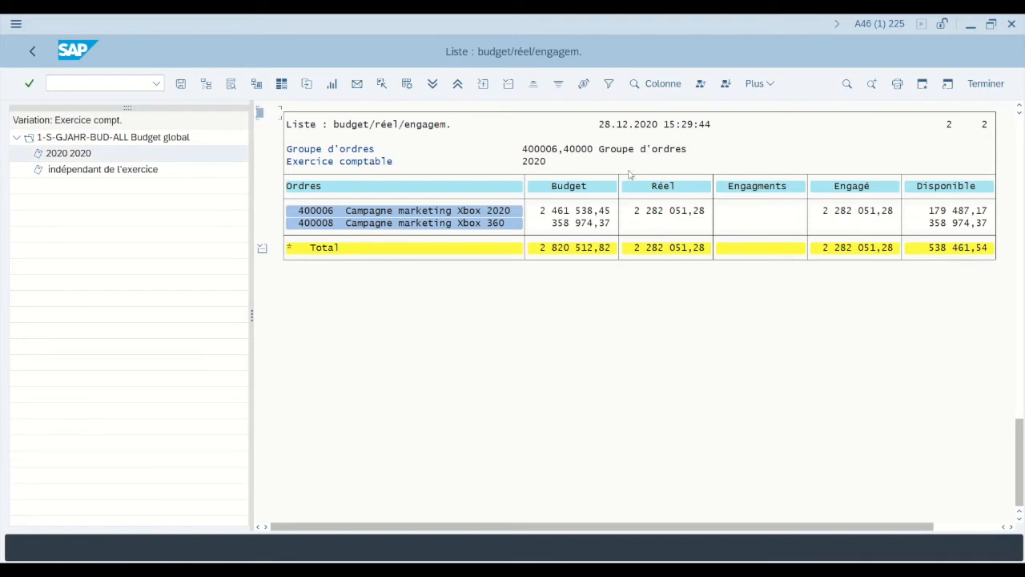
Step: Convert the Budget, Réel and Engagments amounts to target currency USD with the rate date 11.12.2020
{"action": "left_click", "coordinate": [583, 83]}
{"action": "left_click", "coordinate": [77, 202]}
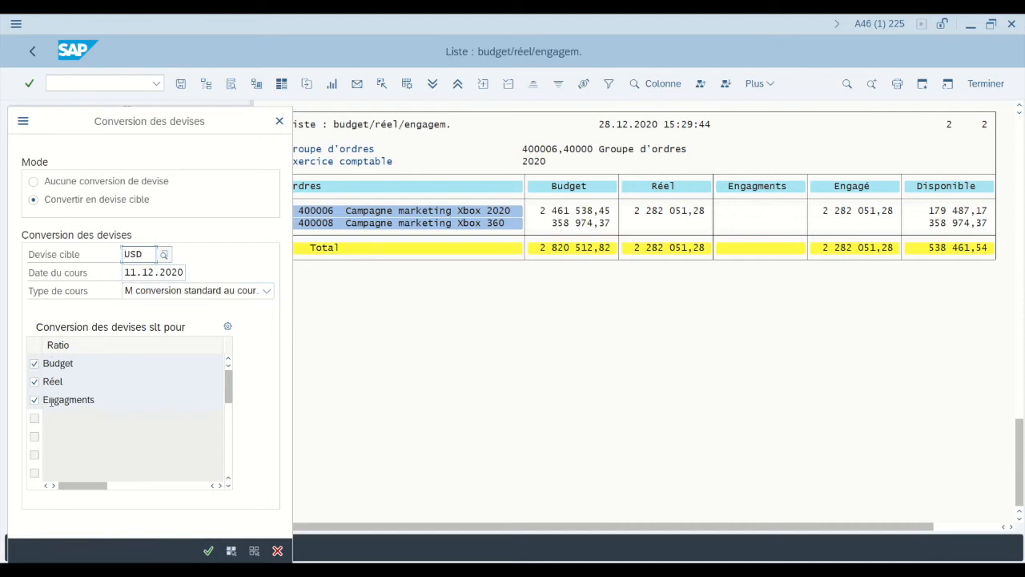
{"action": "left_click", "coordinate": [208, 551]}
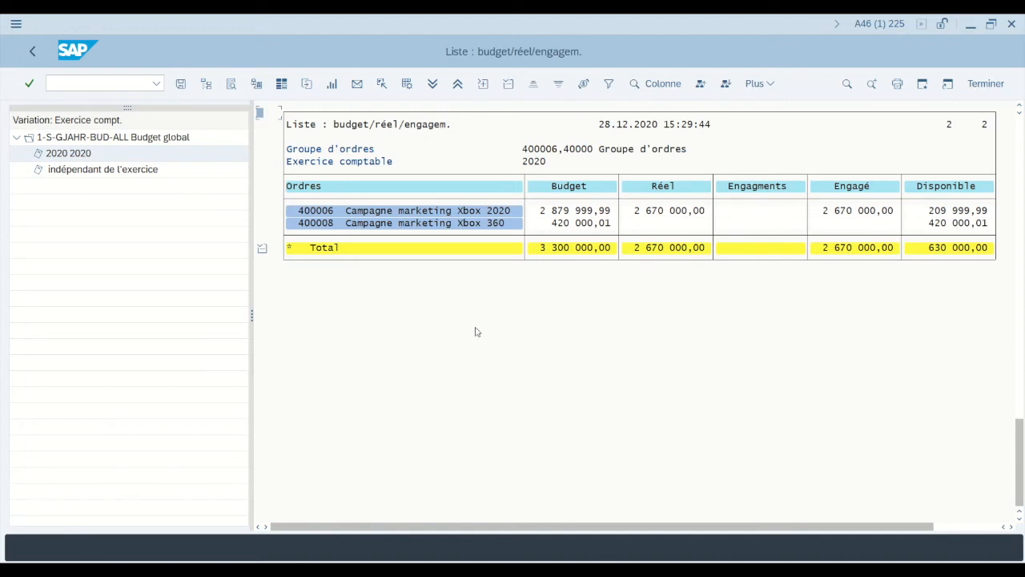
Step: Switch to the Cahier des charges G40 OK workbook, examine the global budget rows for orders 400006 and 400008, and return to SAP
{"action": "mouse_move", "coordinate": [446, 570]}
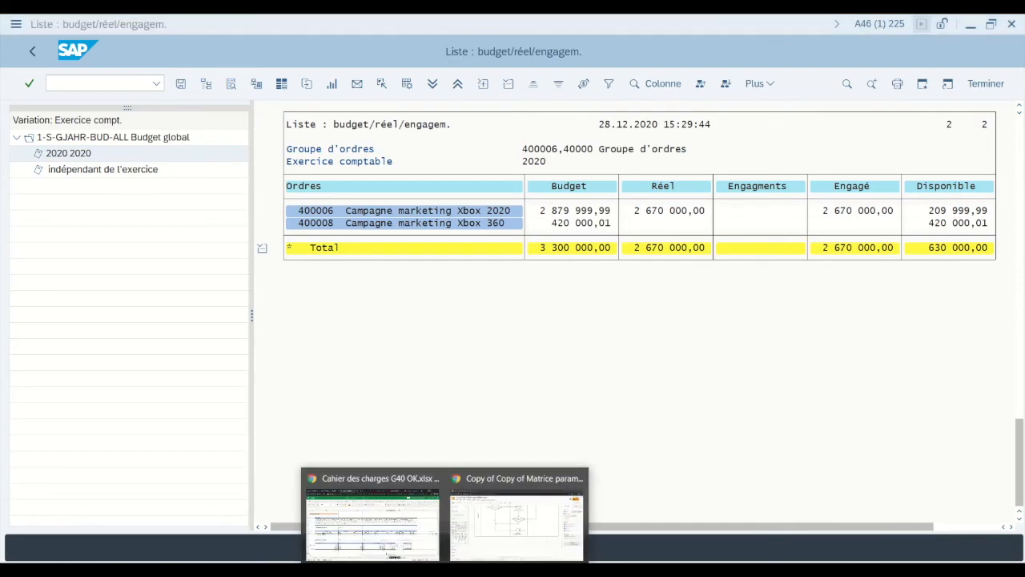
{"action": "left_click", "coordinate": [376, 520]}
{"action": "scroll", "coordinate": [601, 474], "scroll_direction": "down", "scroll_amount": 1}
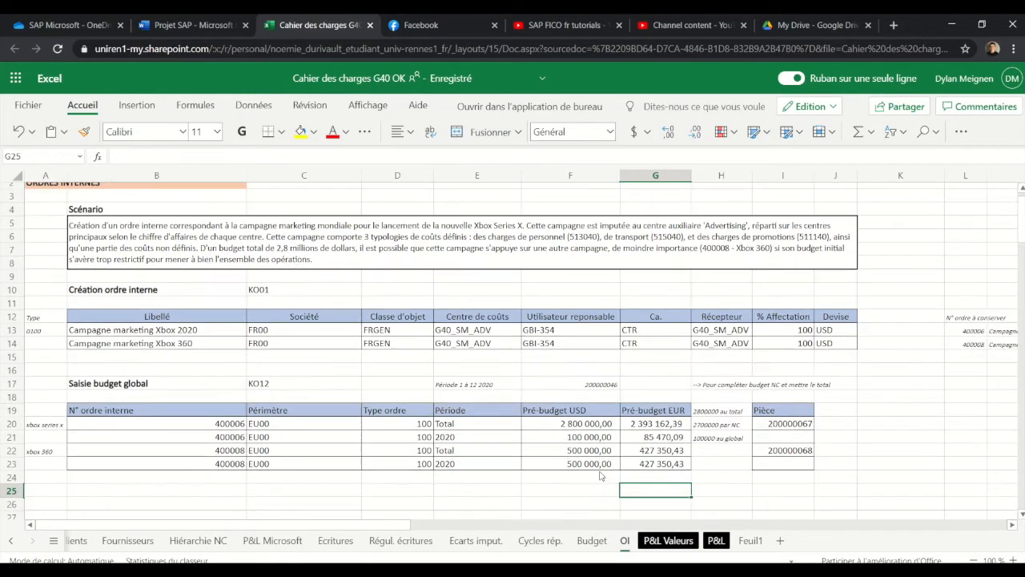
{"action": "scroll", "coordinate": [596, 461], "scroll_direction": "down", "scroll_amount": 3}
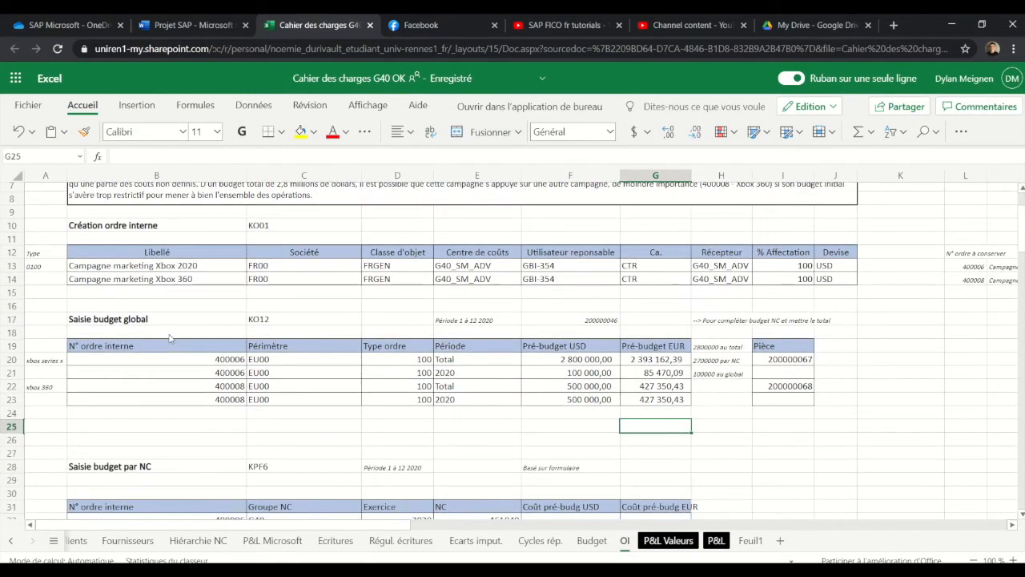
{"action": "left_click_drag", "start_coordinate": [149, 363], "coordinate": [558, 362]}
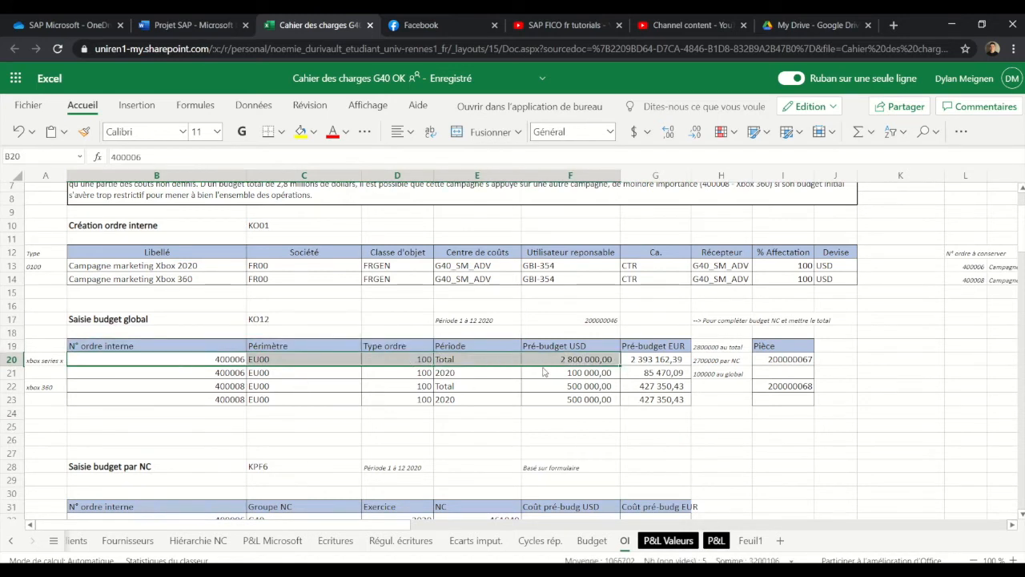
{"action": "left_click", "coordinate": [567, 362]}
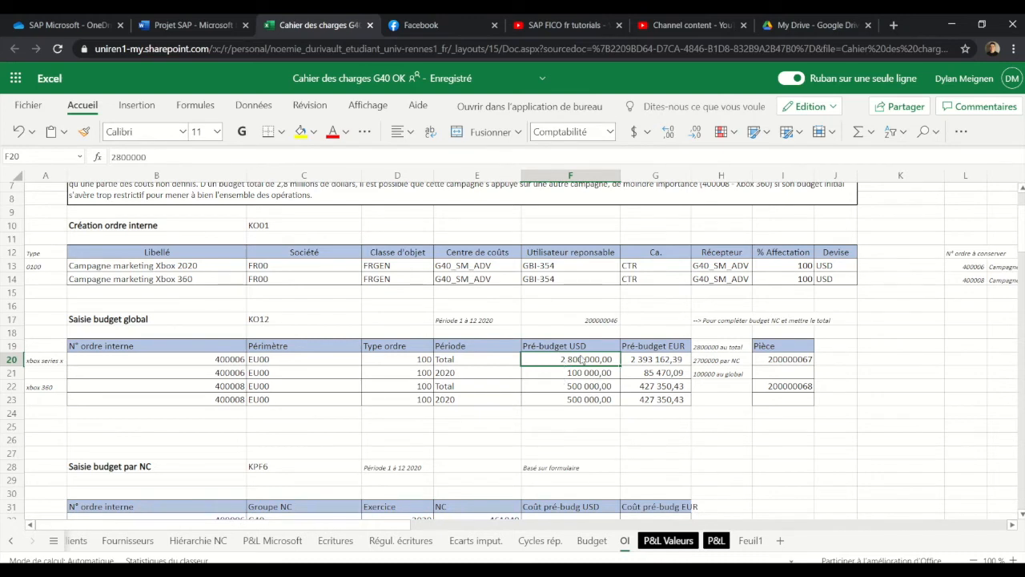
{"action": "left_click", "coordinate": [206, 386]}
{"action": "left_click_drag", "start_coordinate": [207, 386], "coordinate": [583, 388]}
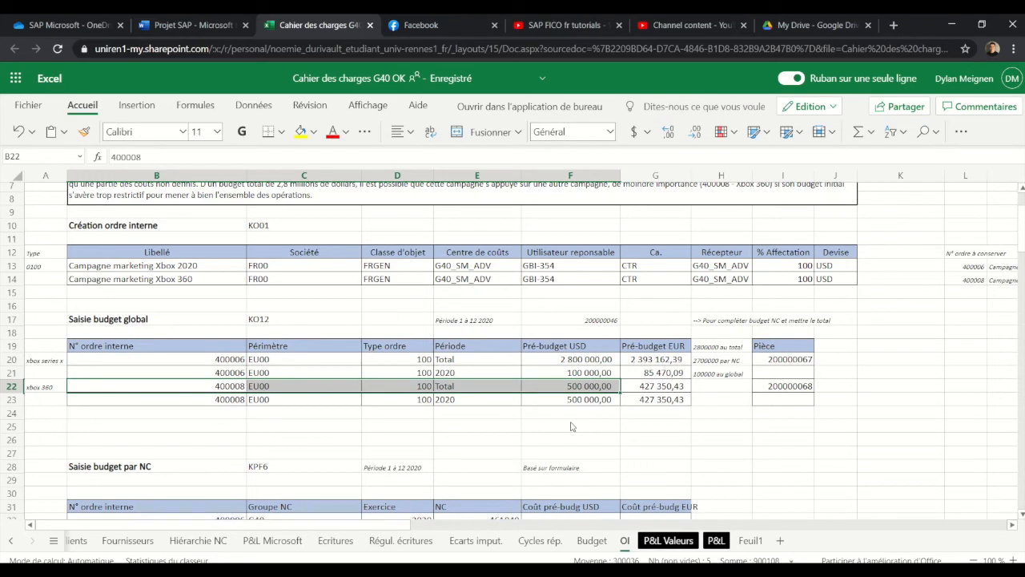
{"action": "left_click", "coordinate": [571, 427]}
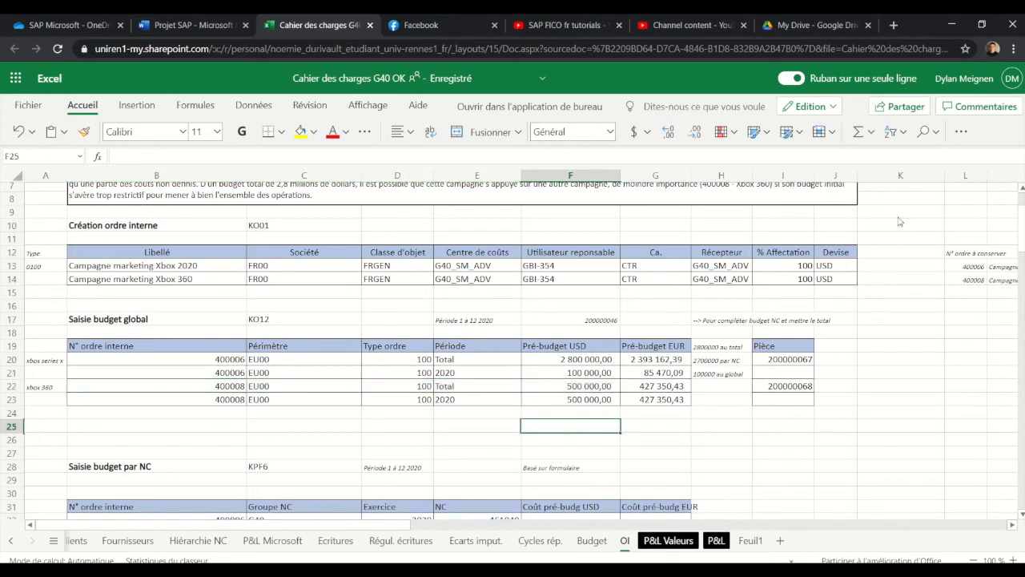
{"action": "left_click", "coordinate": [953, 23]}
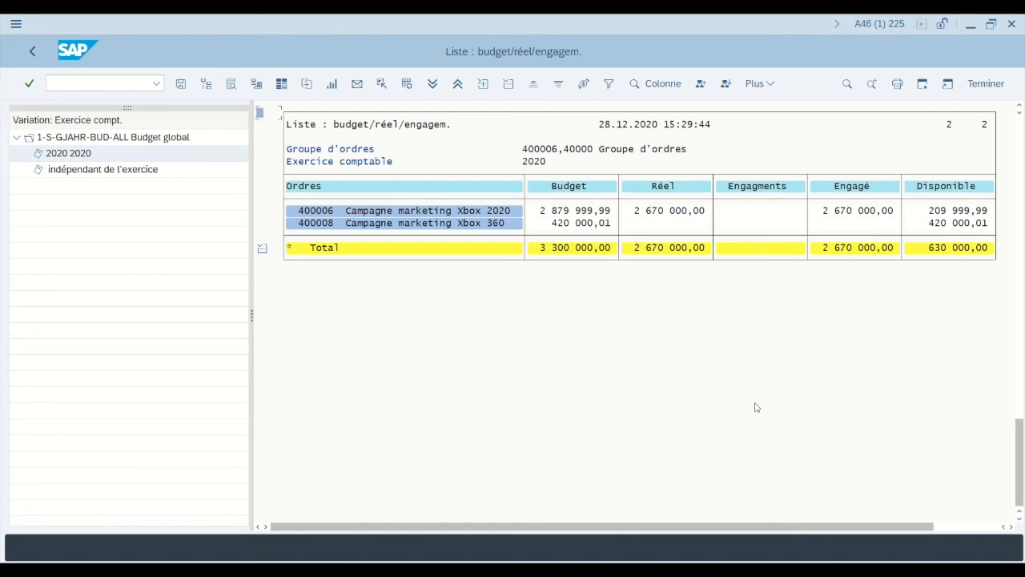
Step: Set the report's Office integration output type to XLS MS Excel, enable the macros and review the resulting order table
{"action": "left_click", "coordinate": [756, 83]}
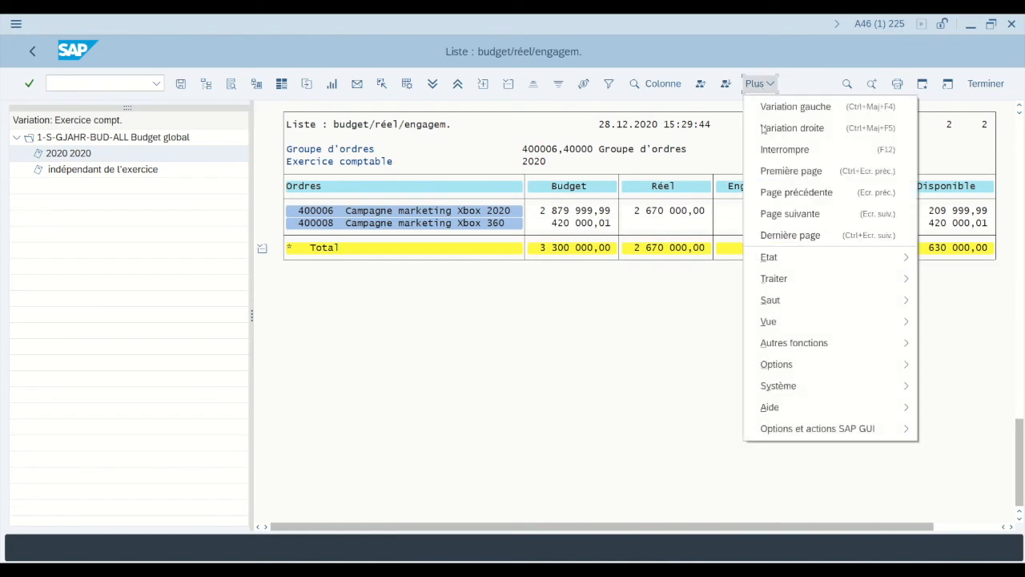
{"action": "mouse_move", "coordinate": [800, 368]}
{"action": "left_click", "coordinate": [660, 365]}
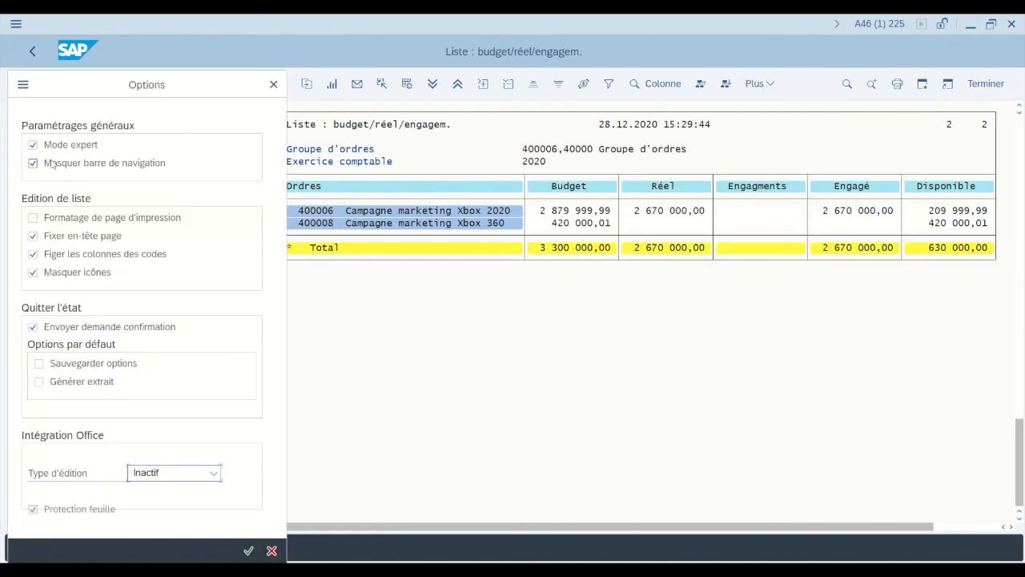
{"action": "left_click", "coordinate": [213, 473]}
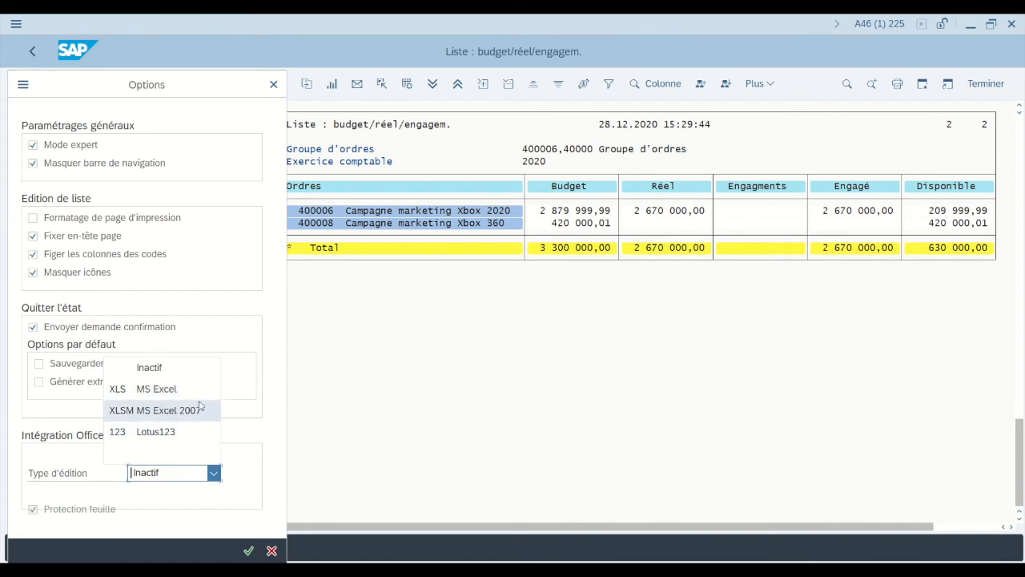
{"action": "left_click", "coordinate": [185, 391]}
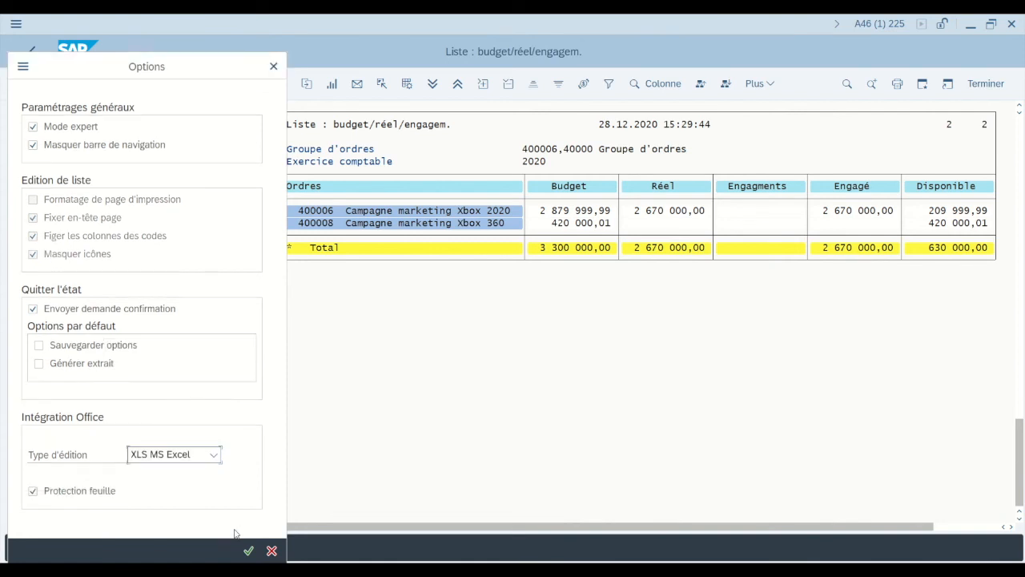
{"action": "left_click", "coordinate": [248, 551]}
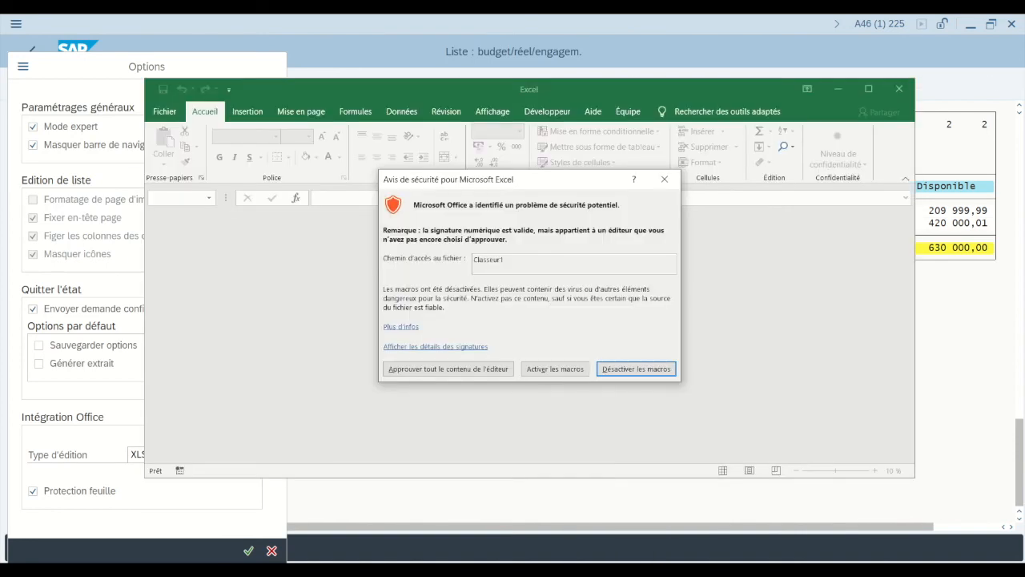
{"action": "left_click", "coordinate": [554, 368]}
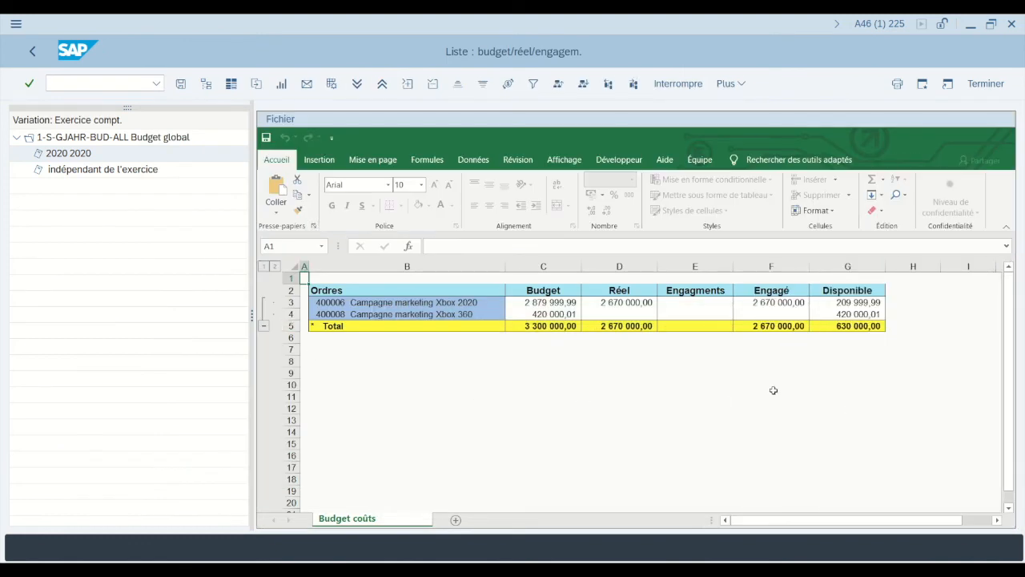
{"action": "left_click_drag", "start_coordinate": [409, 292], "coordinate": [841, 323]}
{"action": "left_click", "coordinate": [423, 362]}
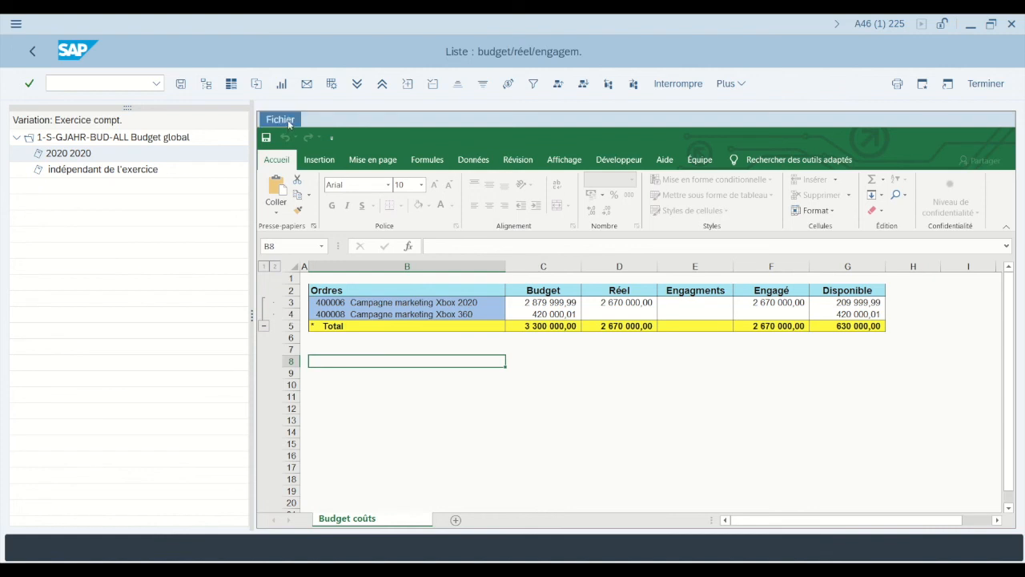
Step: View the embedded workbook's file options, including Sauvegarder sous, and examine order 400006's amounts from Budget to Disponible
{"action": "left_click", "coordinate": [287, 120]}
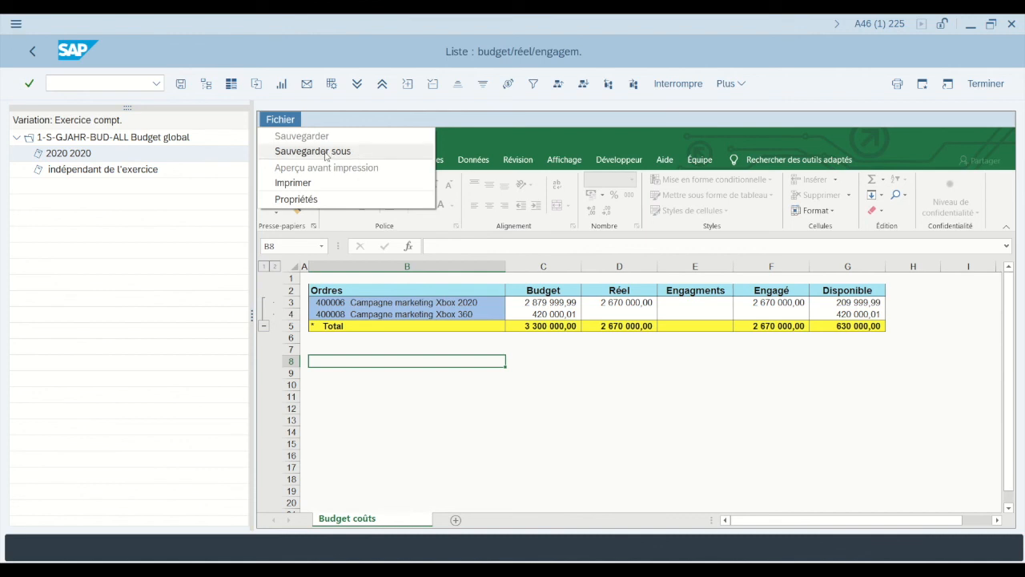
{"action": "left_click", "coordinate": [457, 370]}
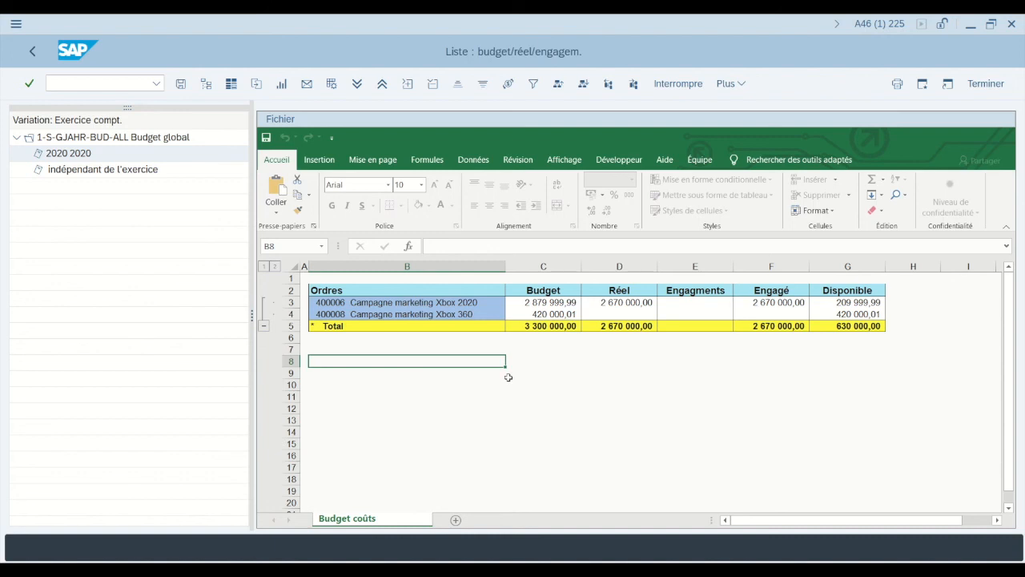
{"action": "left_click", "coordinate": [530, 305]}
{"action": "left_click_drag", "start_coordinate": [530, 305], "coordinate": [843, 301]}
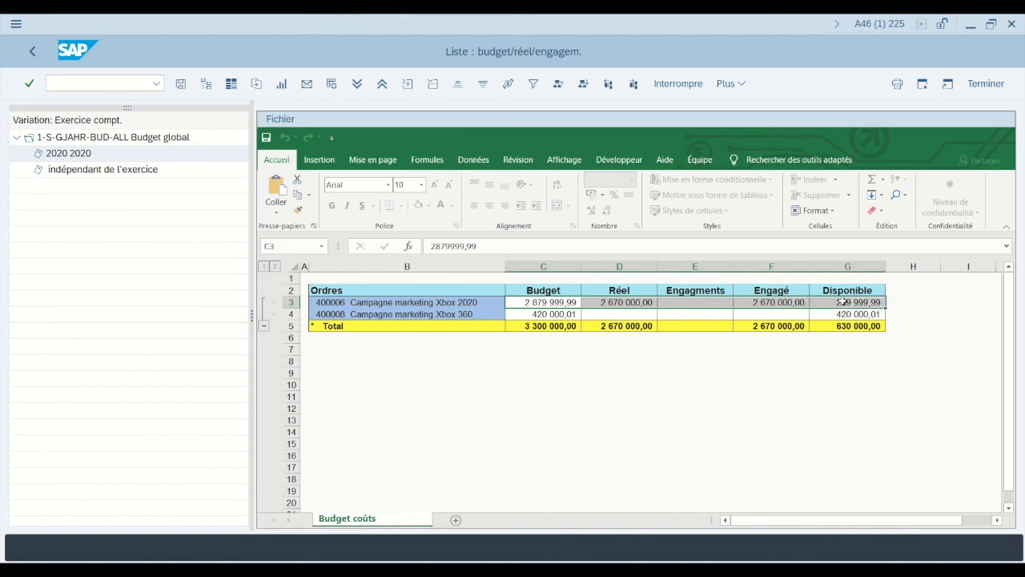
{"action": "left_click", "coordinate": [523, 382]}
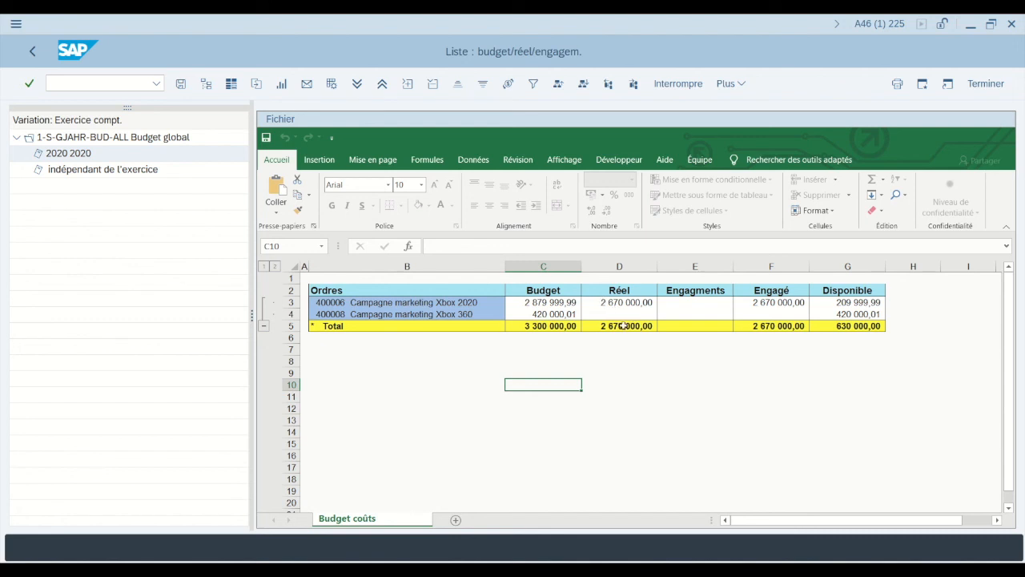
{"action": "left_click", "coordinate": [593, 304]}
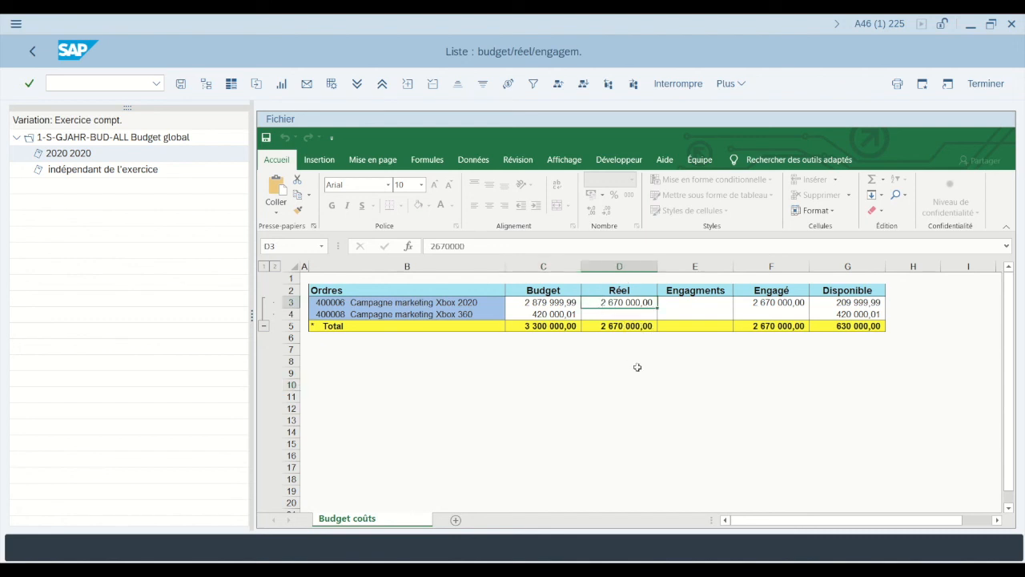
{"action": "left_click", "coordinate": [693, 302]}
{"action": "left_click", "coordinate": [580, 400]}
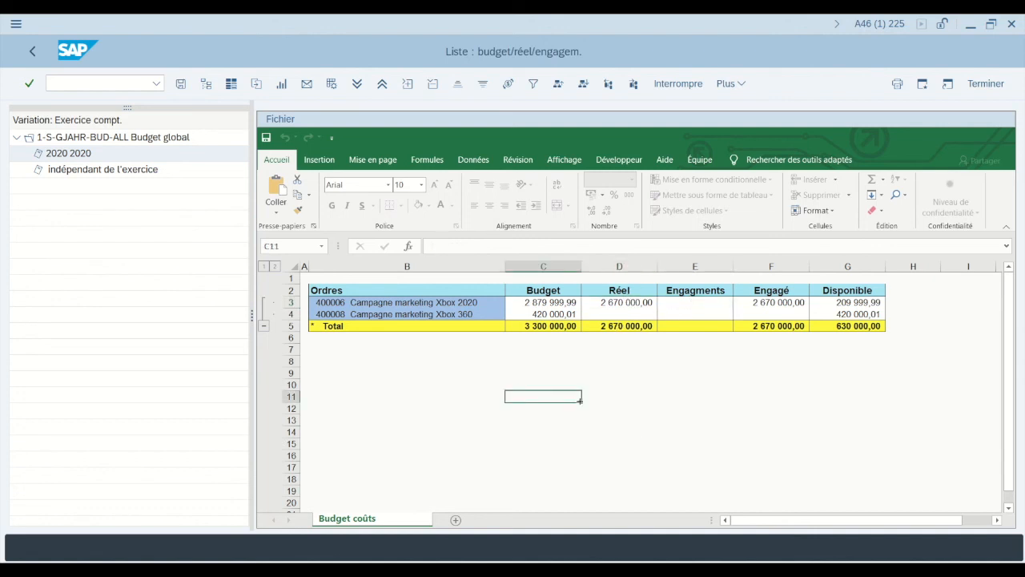